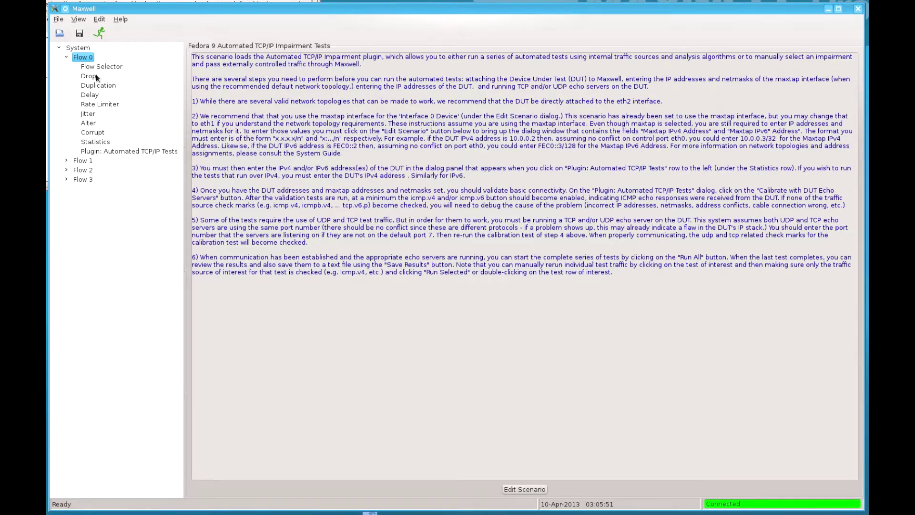
Look through the Drop, Duplication, Delay and Flow Selector settings of Flow 0
{"action": "left_click", "coordinate": [96, 74]}
{"action": "left_click", "coordinate": [98, 87]}
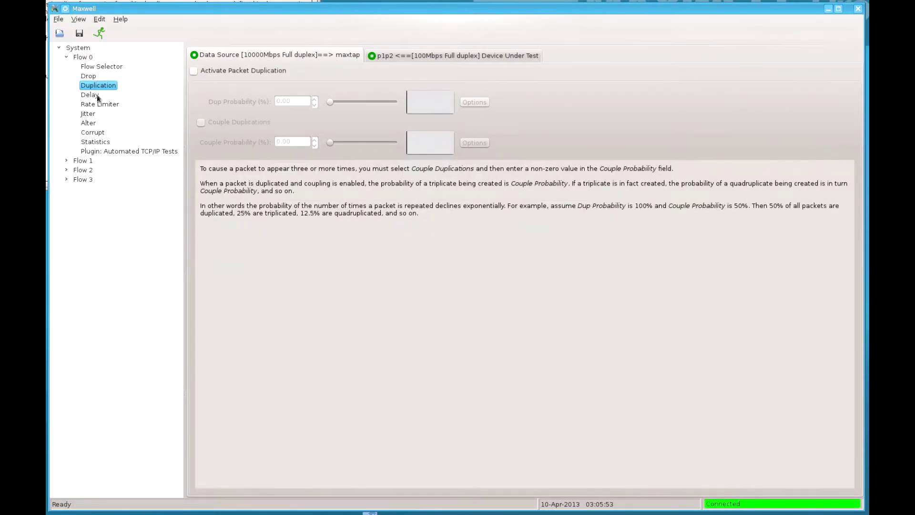
{"action": "left_click", "coordinate": [96, 97]}
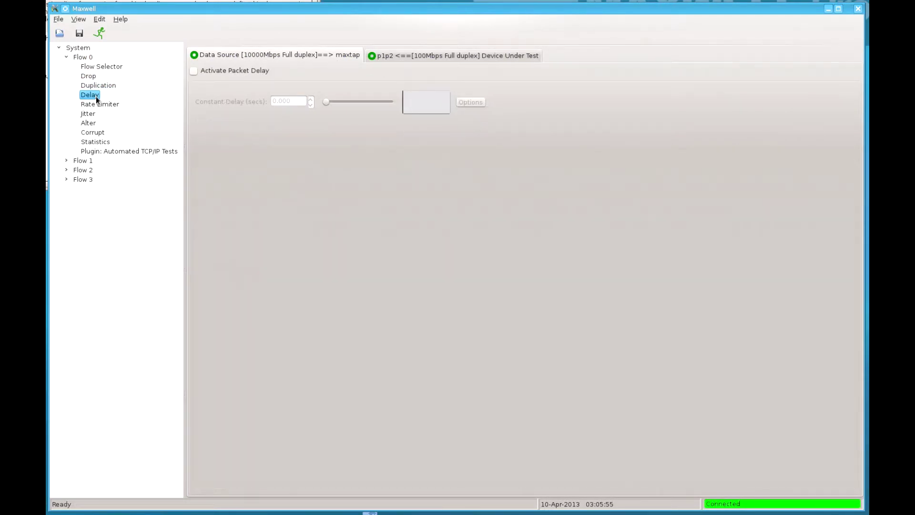
{"action": "left_click", "coordinate": [98, 68]}
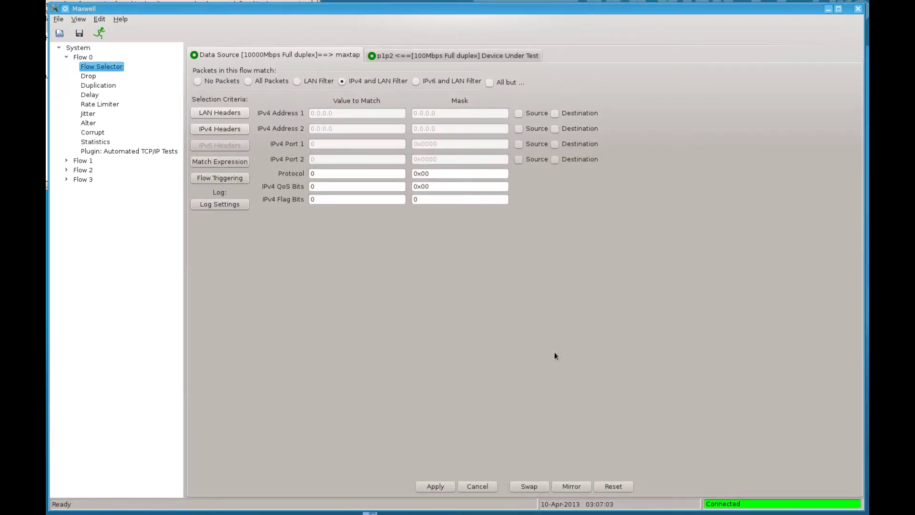
In the Automated TCP/IP Tests plugin, review the details of test IPv4.ICMP.001 and run the whole IPv4 ICMP group
{"action": "left_click", "coordinate": [114, 152]}
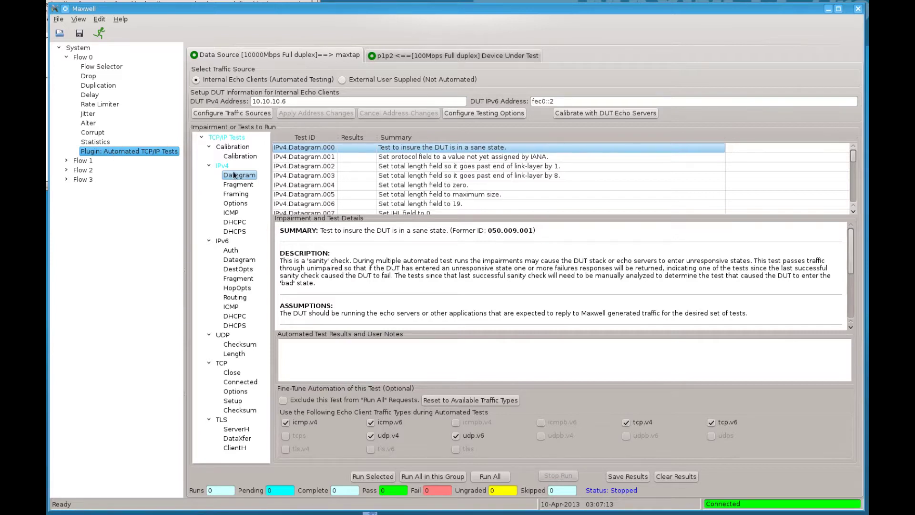
{"action": "left_click", "coordinate": [234, 212]}
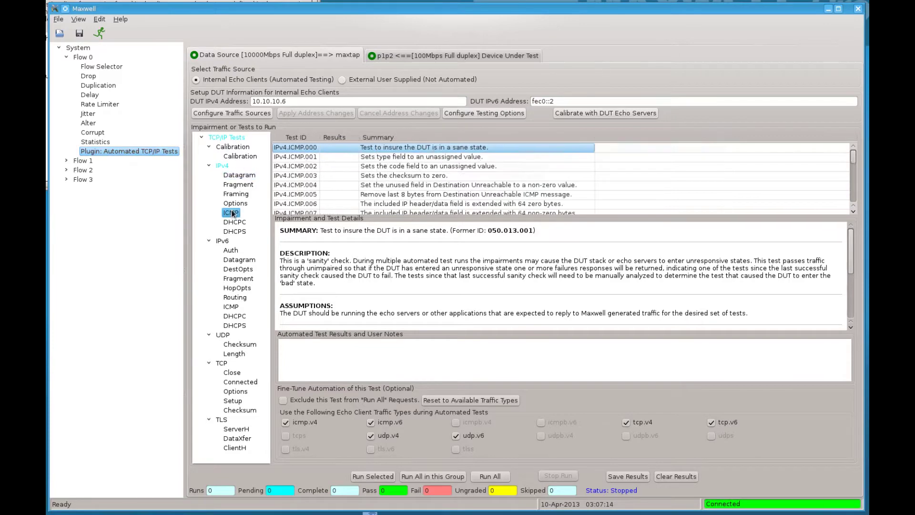
{"action": "left_click", "coordinate": [394, 158]}
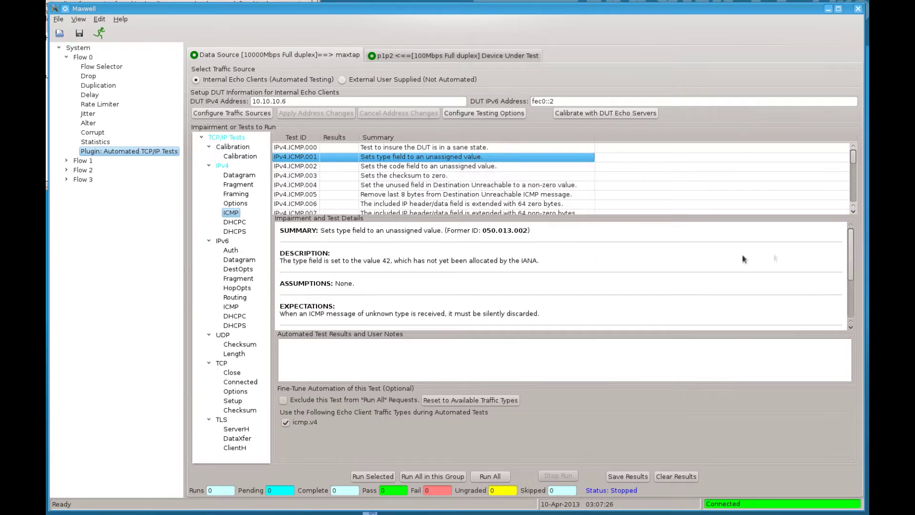
{"action": "left_click_drag", "start_coordinate": [849, 250], "coordinate": [722, 338]}
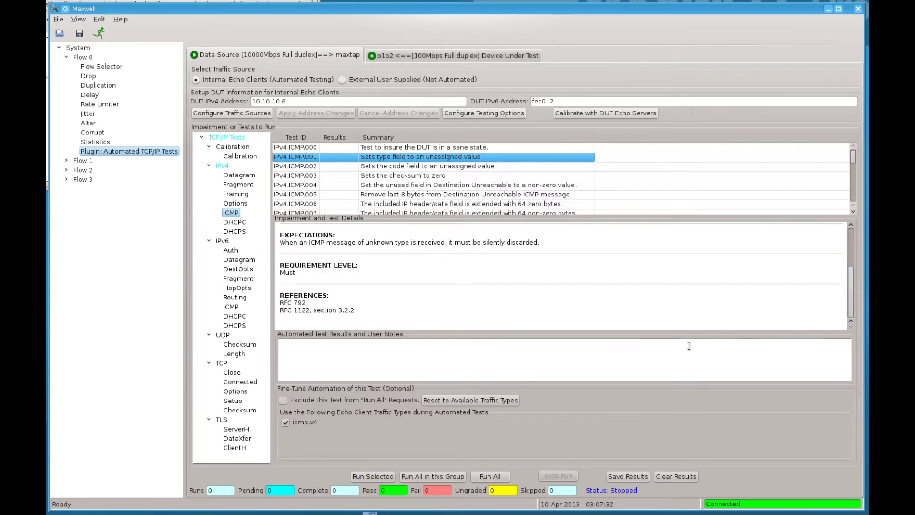
{"action": "mouse_move", "coordinate": [583, 348]}
{"action": "left_click", "coordinate": [425, 475]}
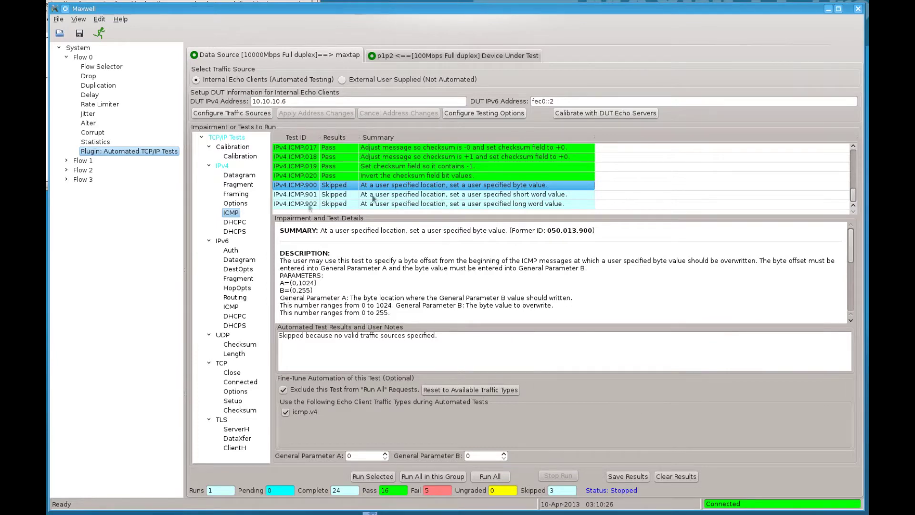
Clear the previous results and run all tests in the IPv4 Datagram group
{"action": "left_click", "coordinate": [239, 175]}
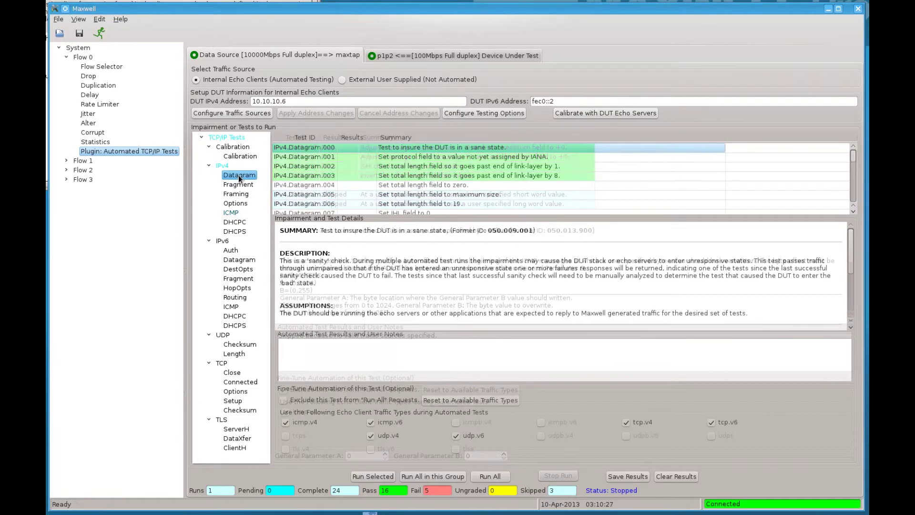
{"action": "left_click", "coordinate": [673, 474]}
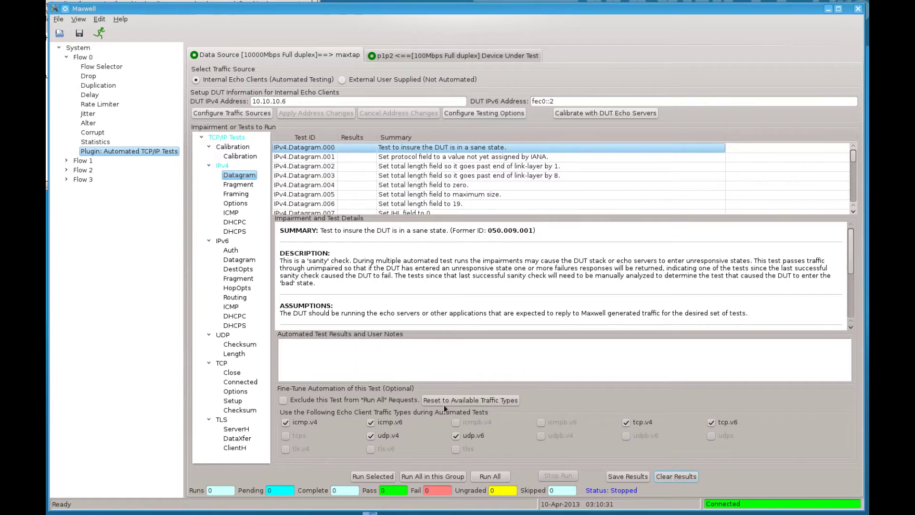
{"action": "left_click", "coordinate": [429, 475]}
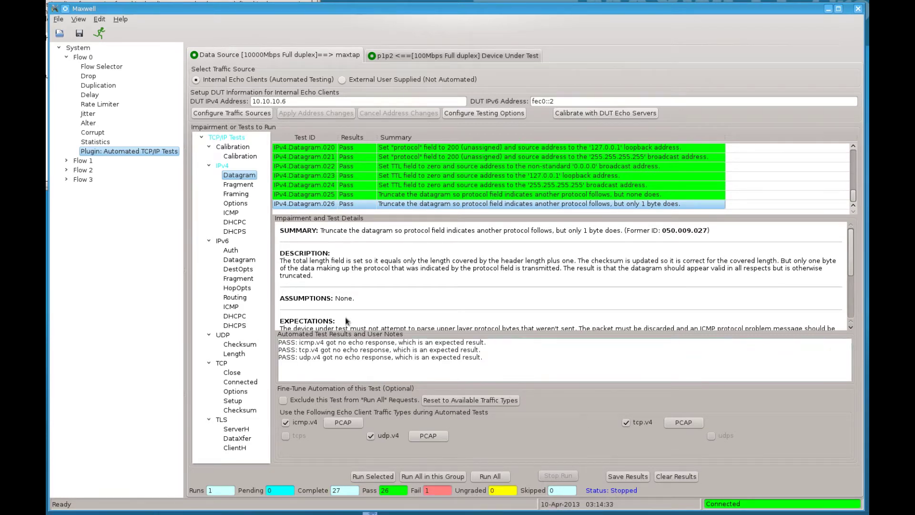
Return to the IPv4 ICMP group, clear the Datagram results and run all ICMP tests from IPv4.ICMP.000
{"action": "left_click", "coordinate": [233, 212]}
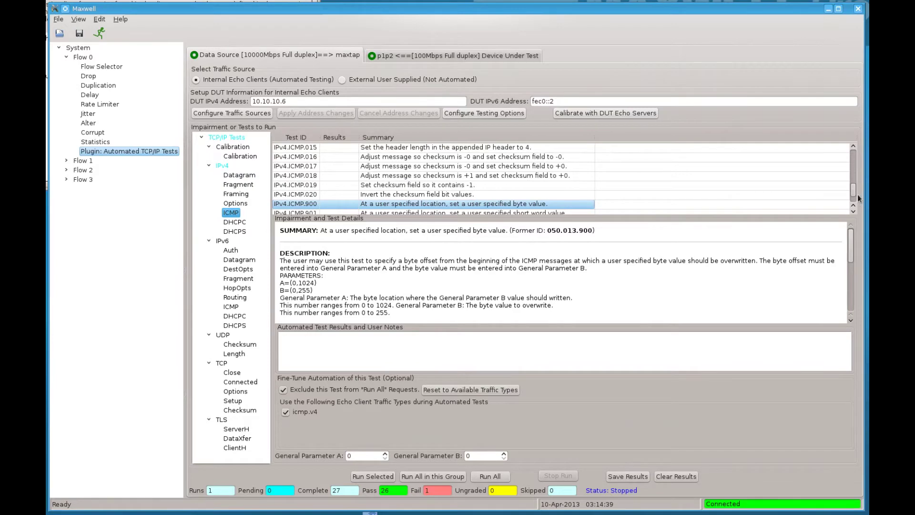
{"action": "left_click_drag", "start_coordinate": [853, 189], "coordinate": [853, 151]}
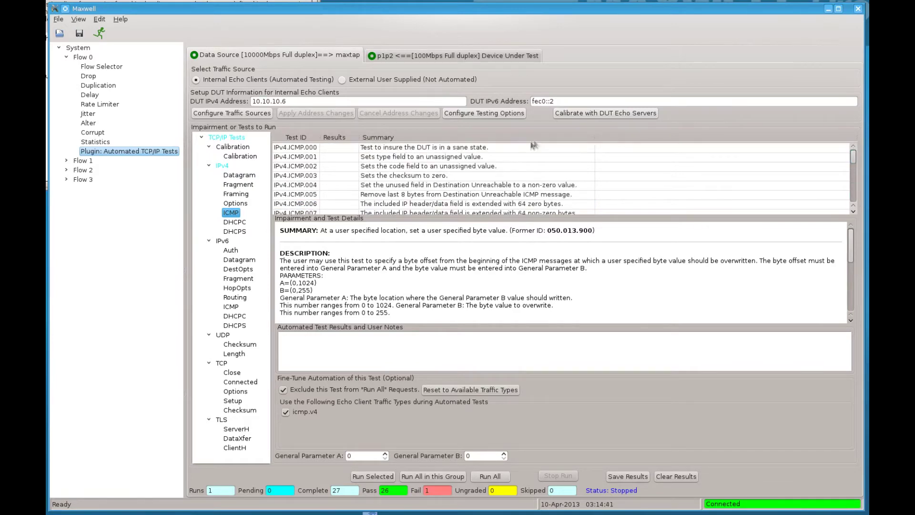
{"action": "left_click", "coordinate": [523, 148]}
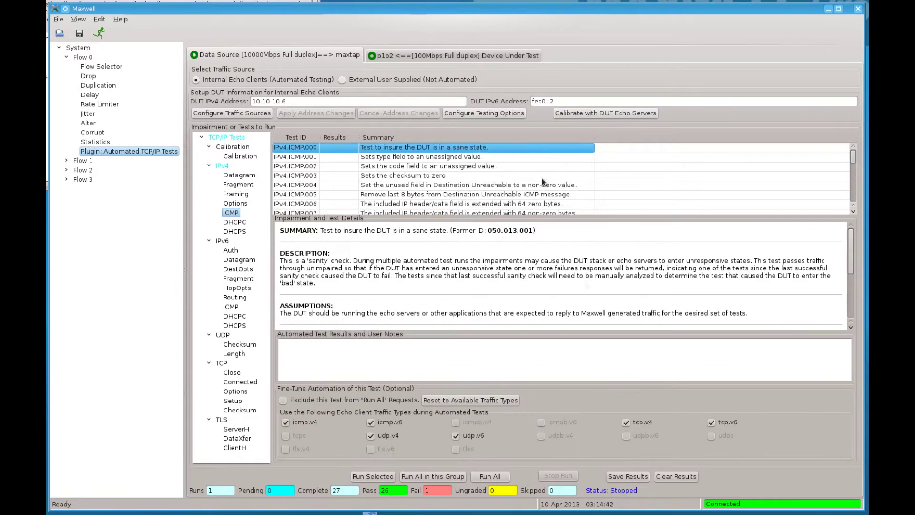
{"action": "left_click", "coordinate": [661, 476]}
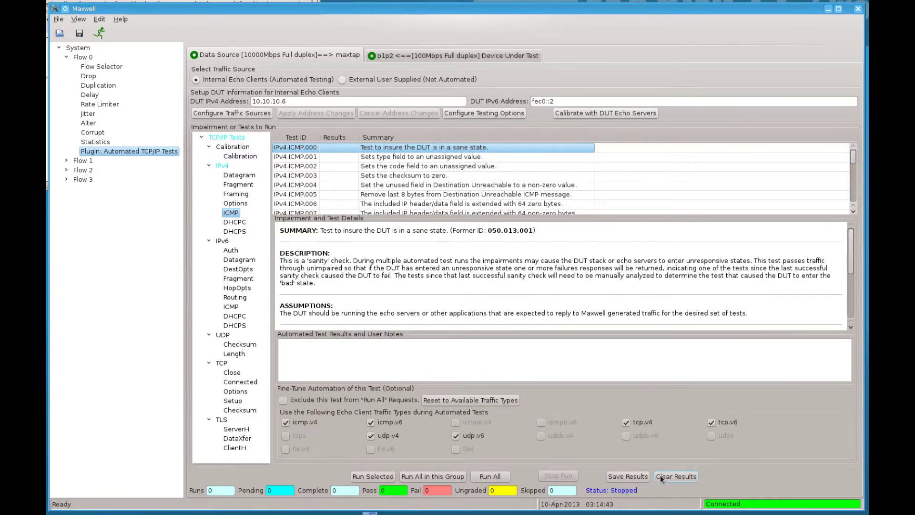
{"action": "left_click", "coordinate": [433, 477]}
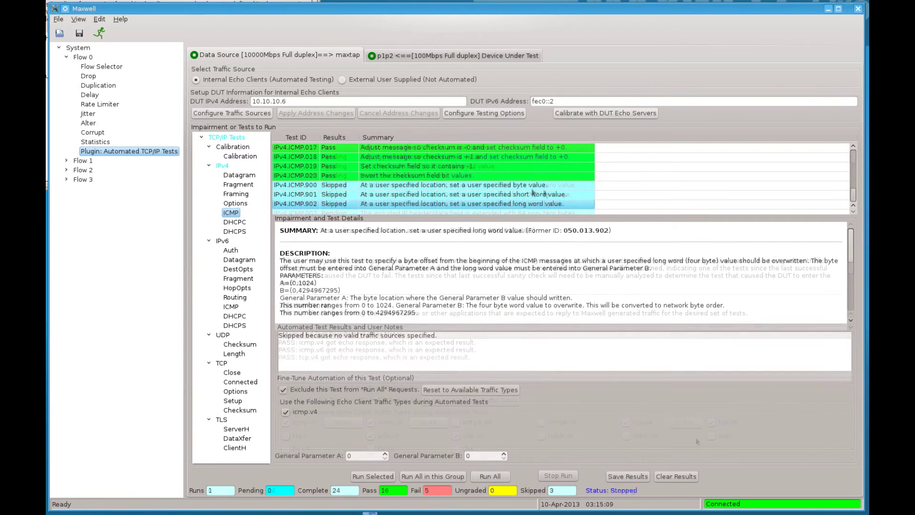
Examine the result message, expectations and RFC references of test IPv4.ICMP.008
{"action": "scroll", "coordinate": [854, 195], "scroll_direction": "up", "scroll_amount": 2}
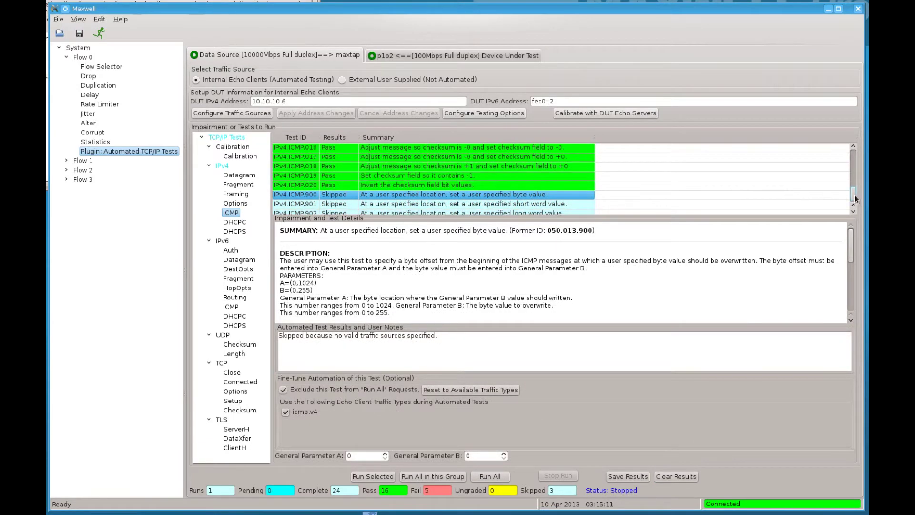
{"action": "scroll", "coordinate": [854, 196], "scroll_direction": "up", "scroll_amount": 4}
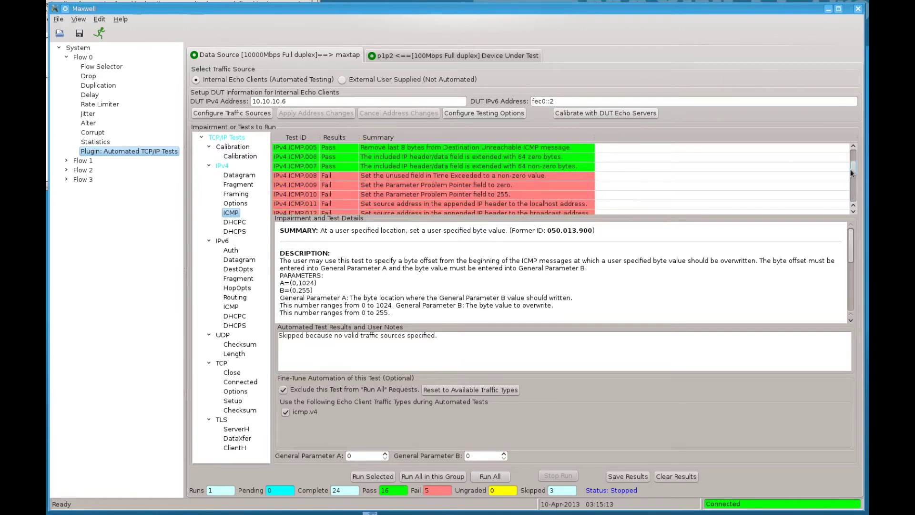
{"action": "left_click", "coordinate": [519, 175]}
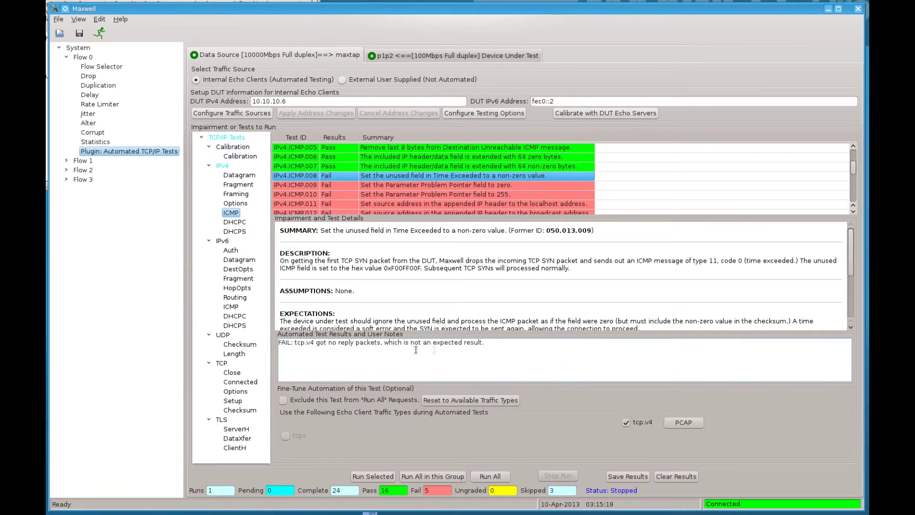
{"action": "left_click", "coordinate": [330, 344]}
{"action": "left_click_drag", "start_coordinate": [329, 343], "coordinate": [495, 343]}
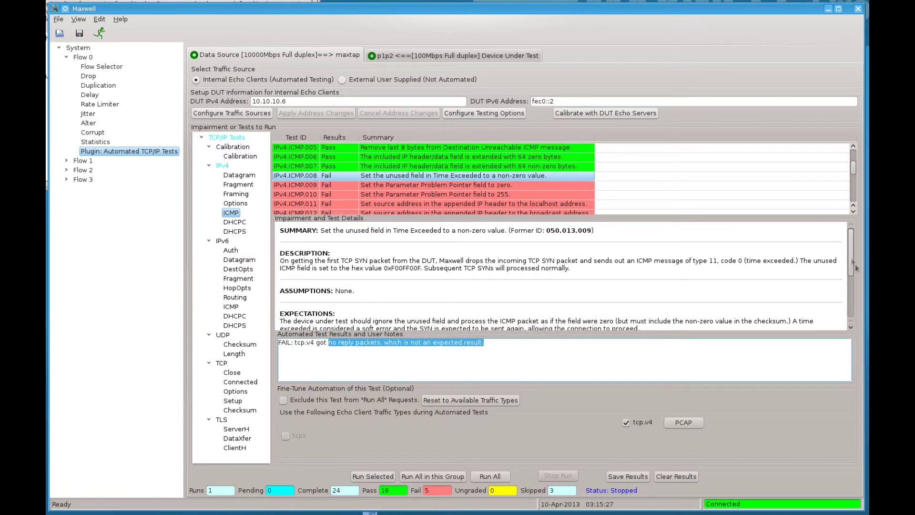
{"action": "left_click_drag", "start_coordinate": [848, 254], "coordinate": [850, 285]}
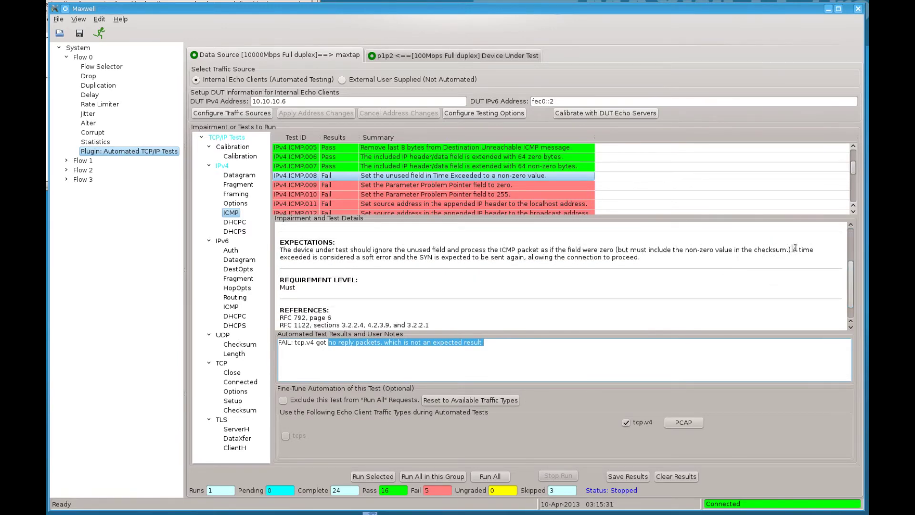
{"action": "left_click_drag", "start_coordinate": [792, 250], "coordinate": [786, 258]}
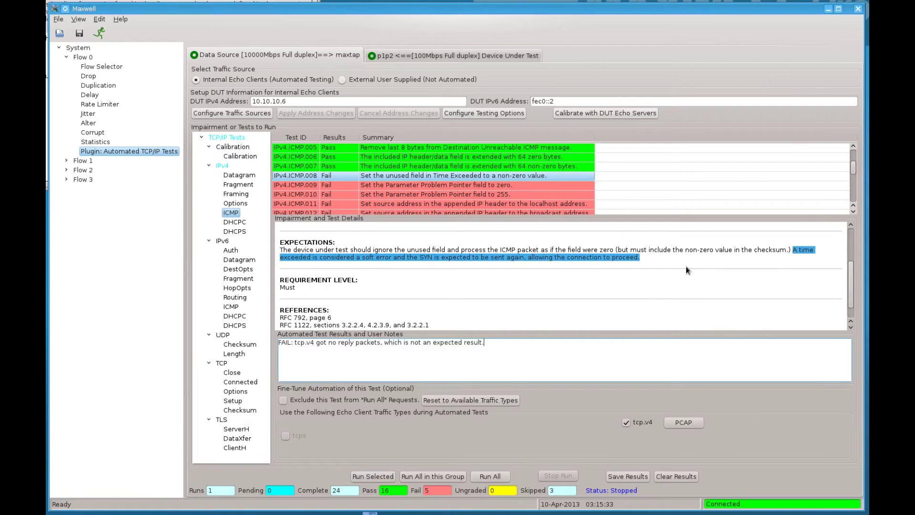
{"action": "left_click", "coordinate": [411, 262]}
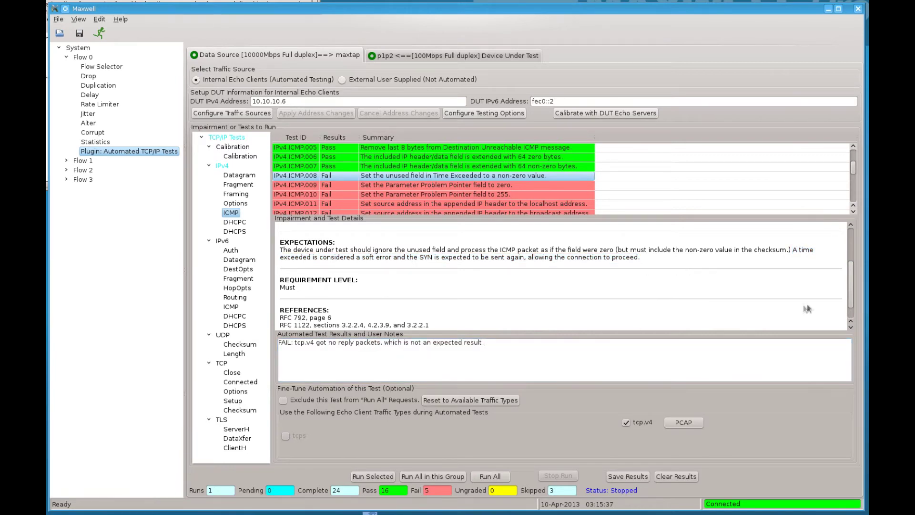
{"action": "left_click_drag", "start_coordinate": [848, 296], "coordinate": [850, 305]}
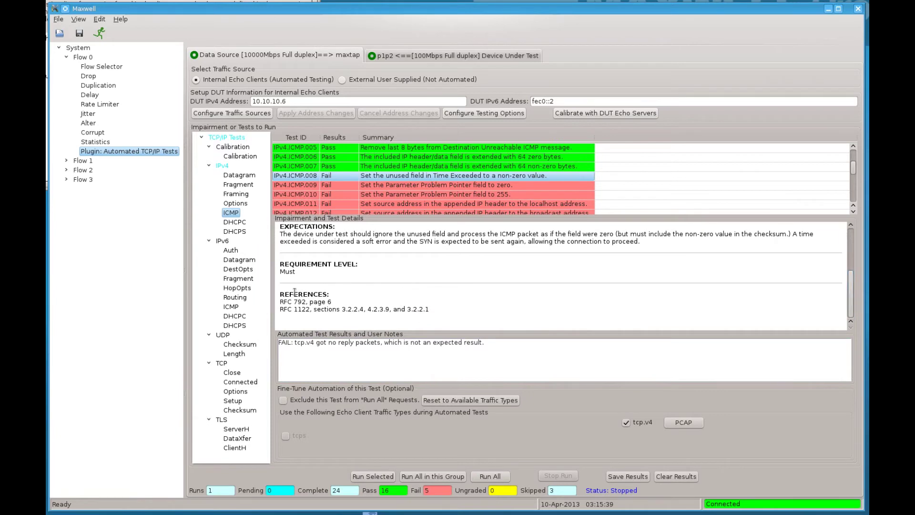
{"action": "left_click_drag", "start_coordinate": [281, 296], "coordinate": [436, 316]}
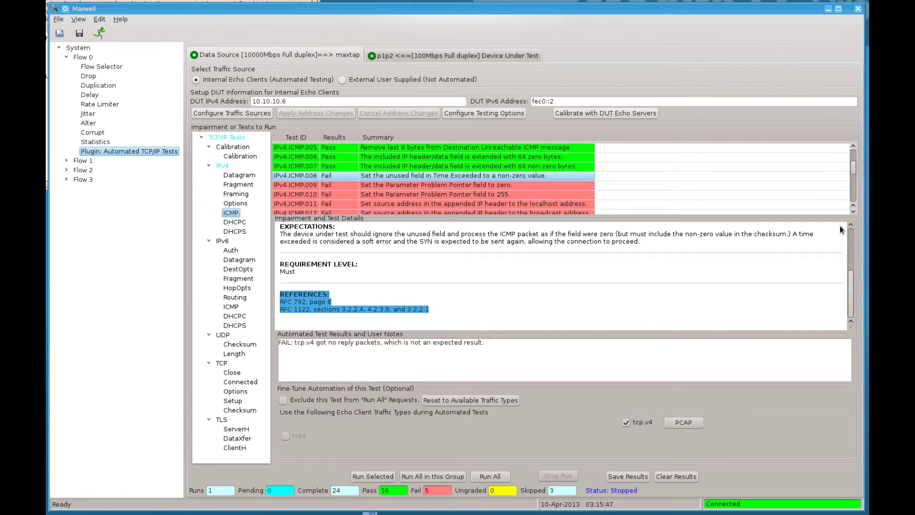
Review the details of the user-specified value tests IPv4.ICMP.900, 901 and 902
{"action": "scroll", "coordinate": [853, 200], "scroll_direction": "down", "scroll_amount": 4}
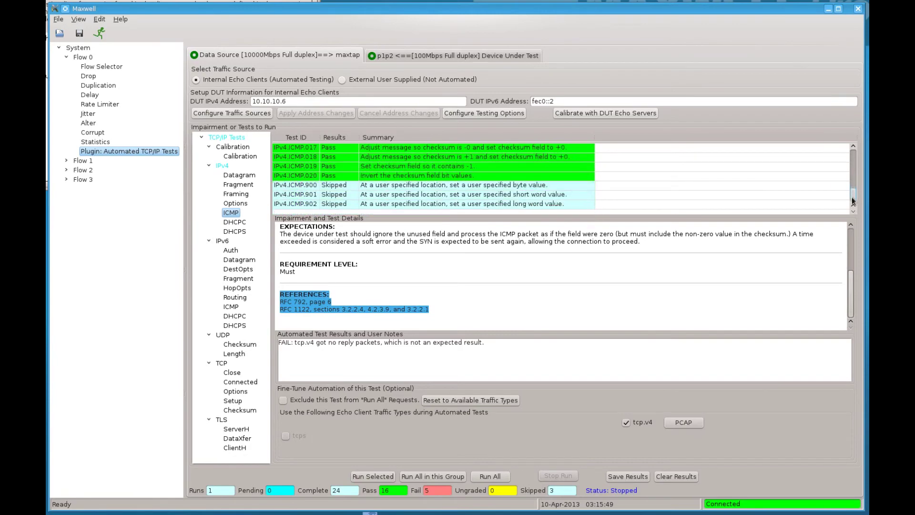
{"action": "left_click", "coordinate": [531, 187]}
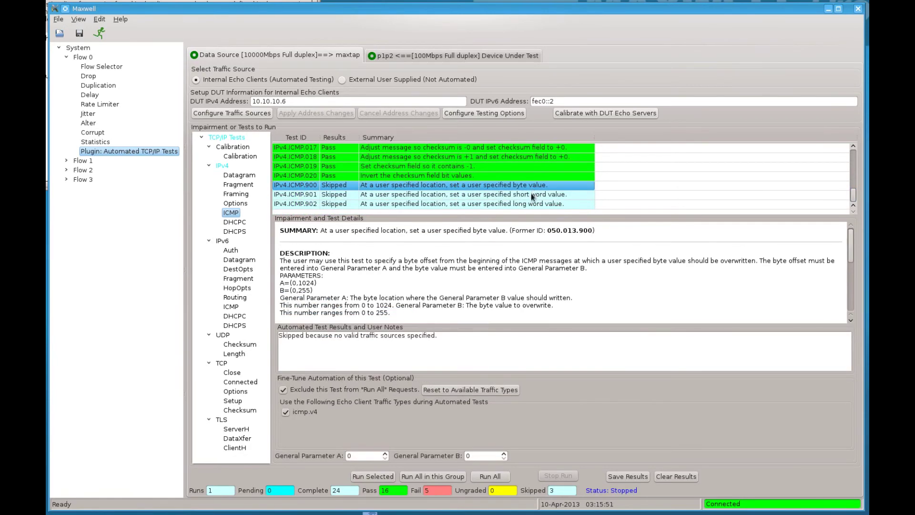
{"action": "left_click", "coordinate": [531, 195]}
{"action": "left_click", "coordinate": [530, 205]}
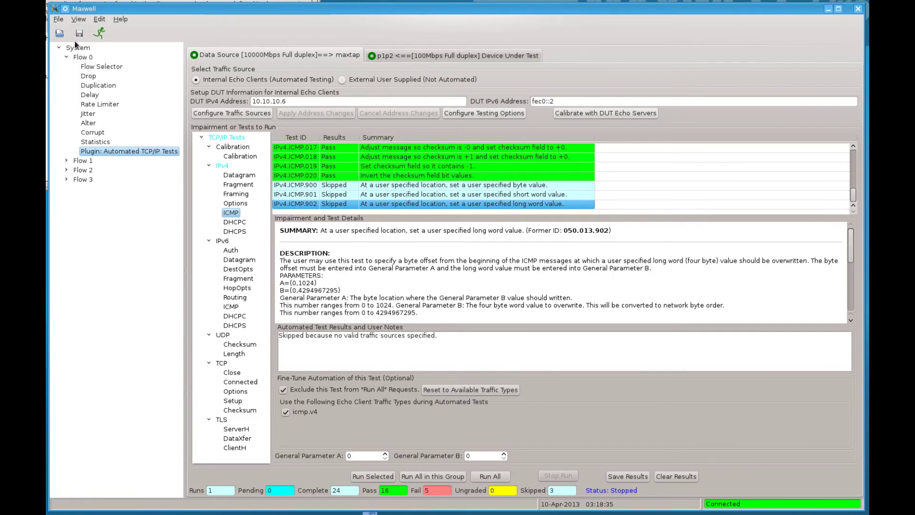
Save the scenario as a new file named tcpip_tests_f9_new.sce in the maxwell home folder
{"action": "left_click", "coordinate": [58, 20]}
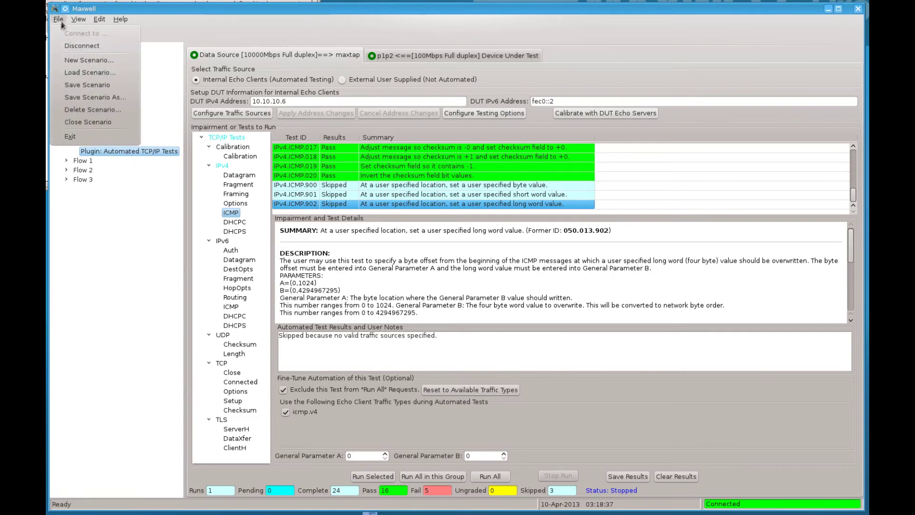
{"action": "left_click", "coordinate": [102, 99]}
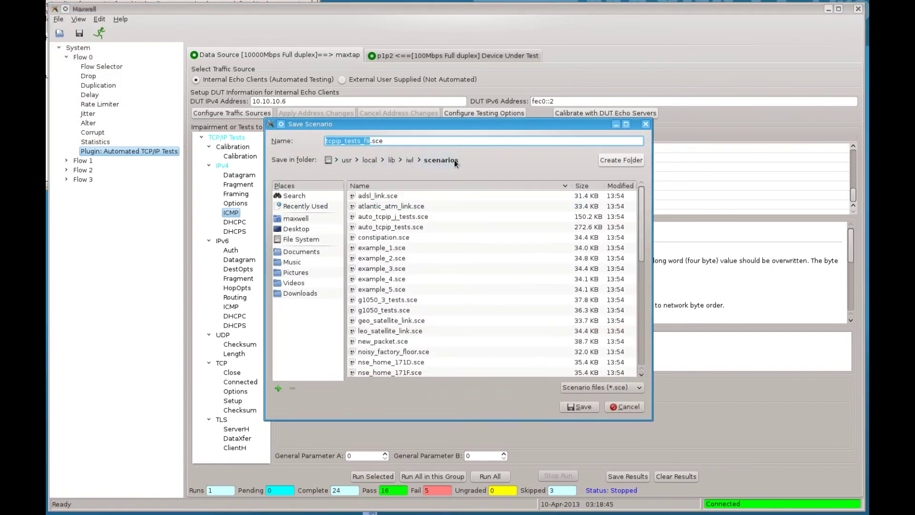
{"action": "left_click", "coordinate": [298, 218]}
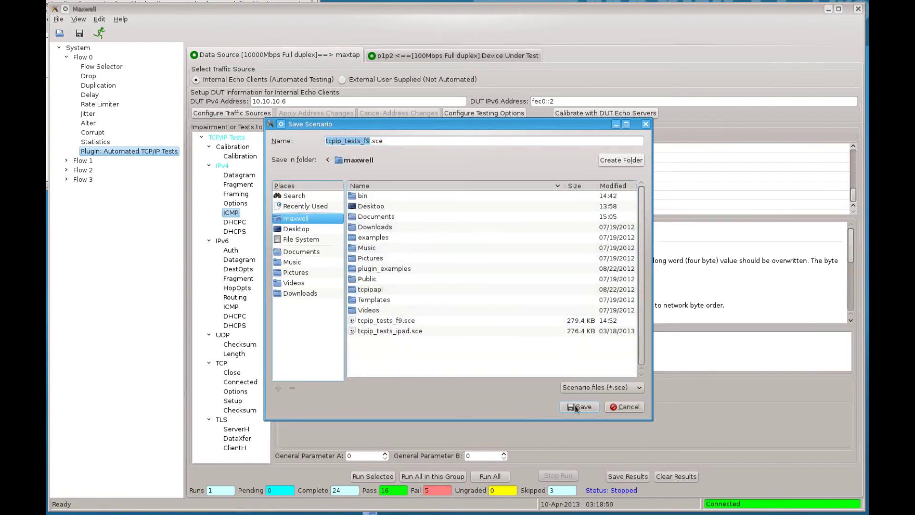
{"action": "left_click", "coordinate": [372, 141]}
{"action": "type", "text": "_new"}
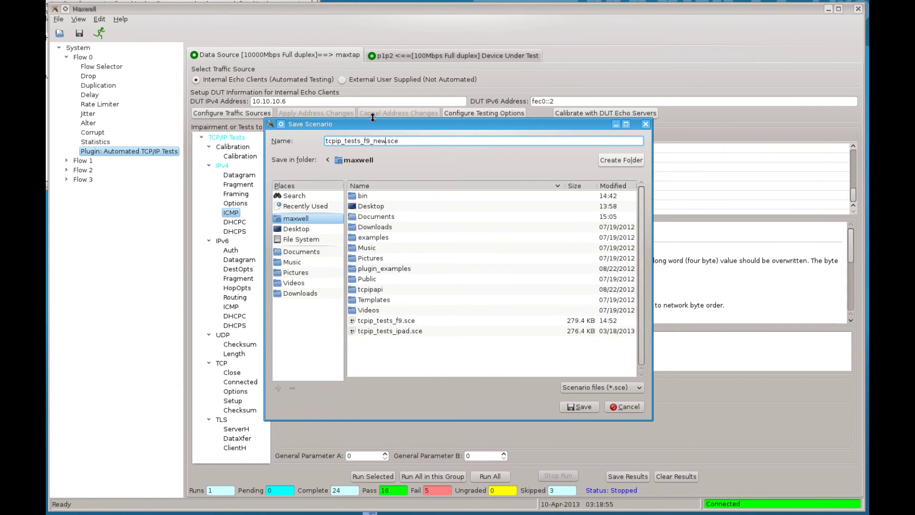
{"action": "left_click", "coordinate": [571, 408]}
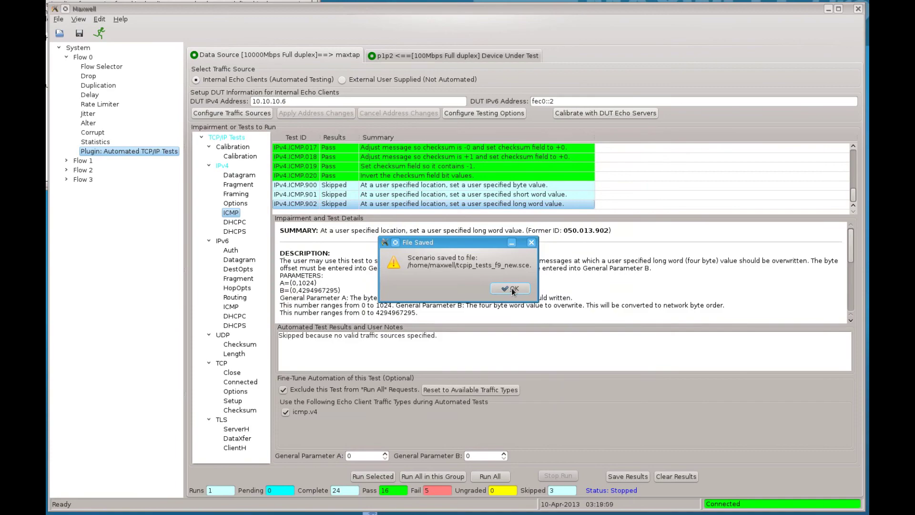
{"action": "left_click", "coordinate": [512, 289]}
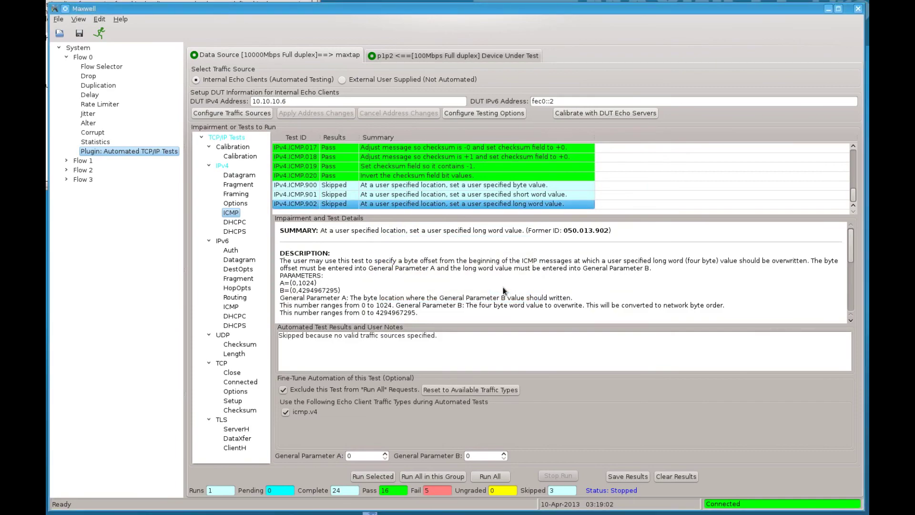